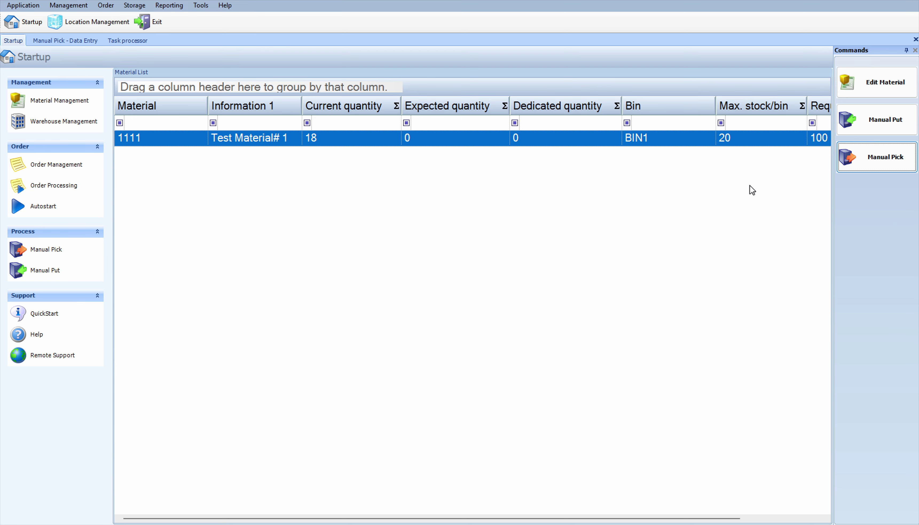
- Try a manual pick entry for material 1111 with quantity 1 and cost center Testing CC, and close it without processing
left_click(893, 166)
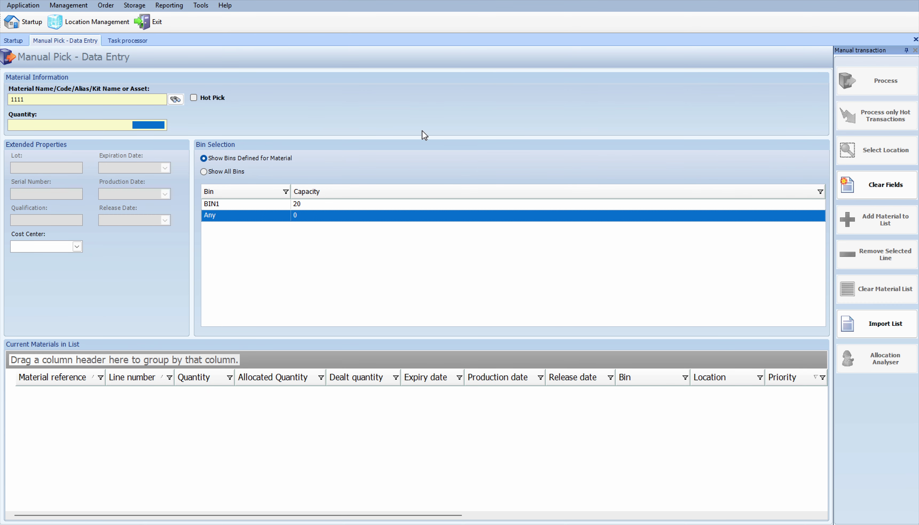
type("1")
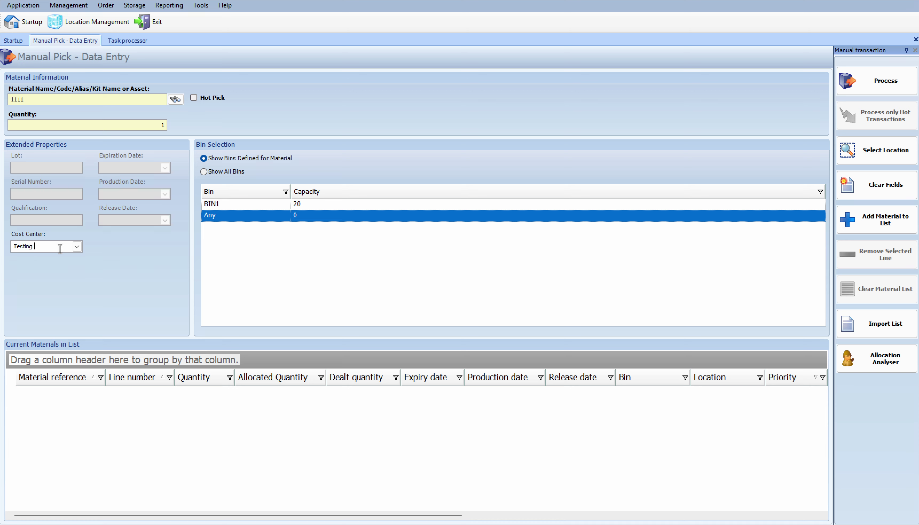
left_click(77, 246)
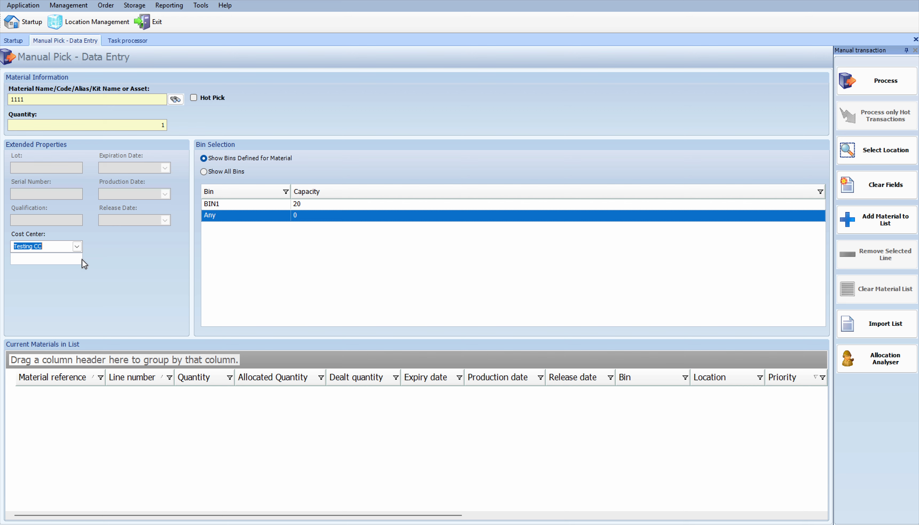
left_click(114, 254)
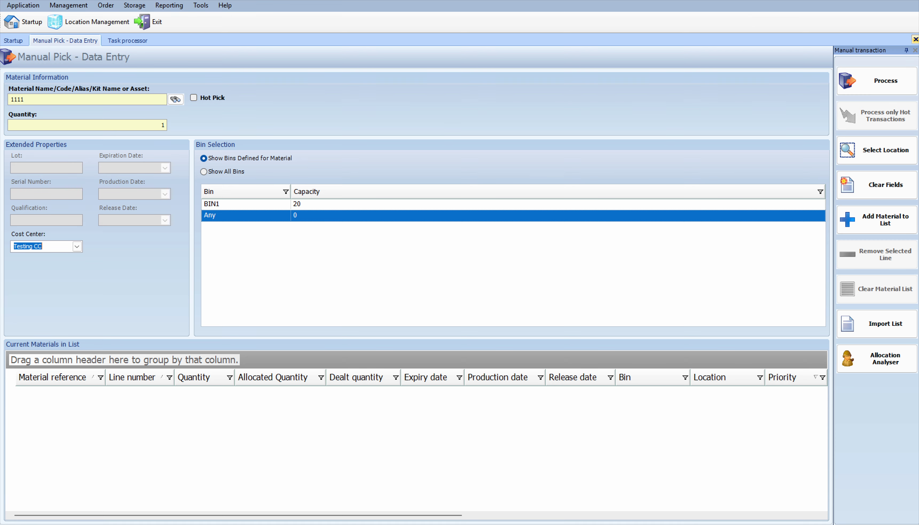
left_click(915, 38)
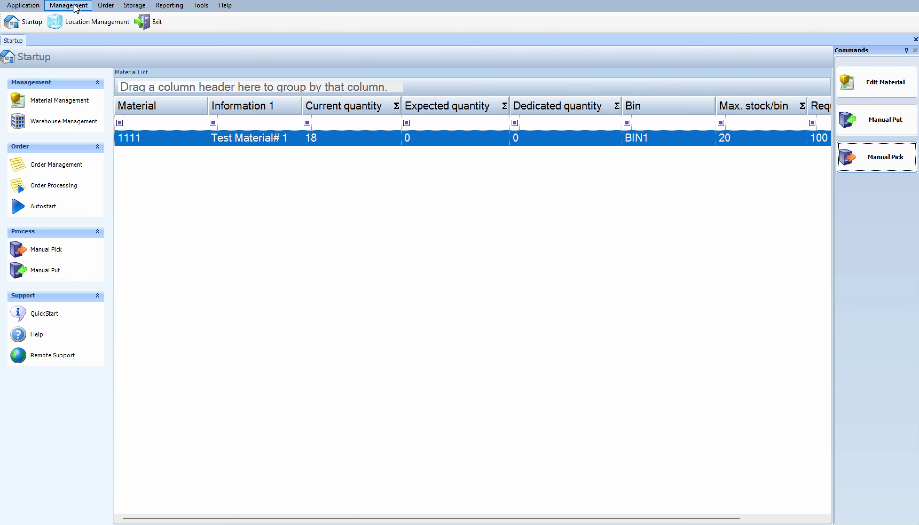
- Create a cost center named Line 1 in Cost Center Management
left_click(75, 7)
left_click(87, 116)
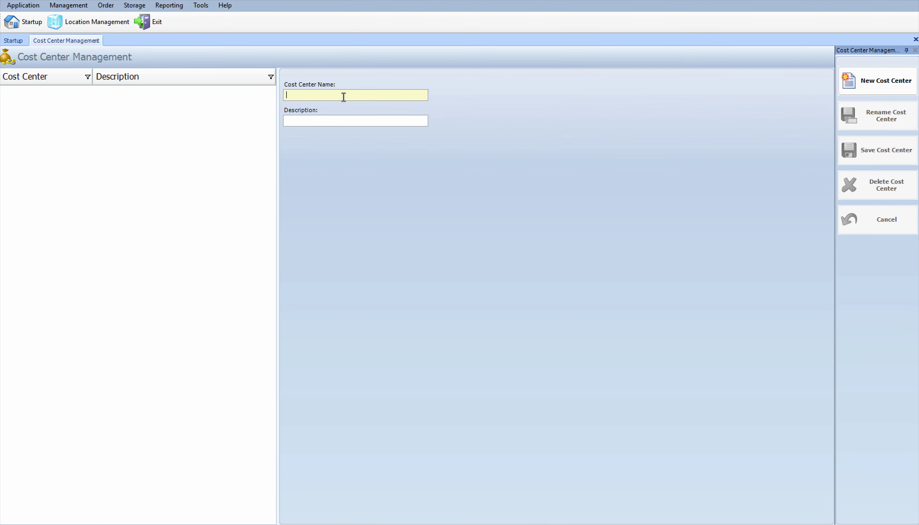
type("Line 1")
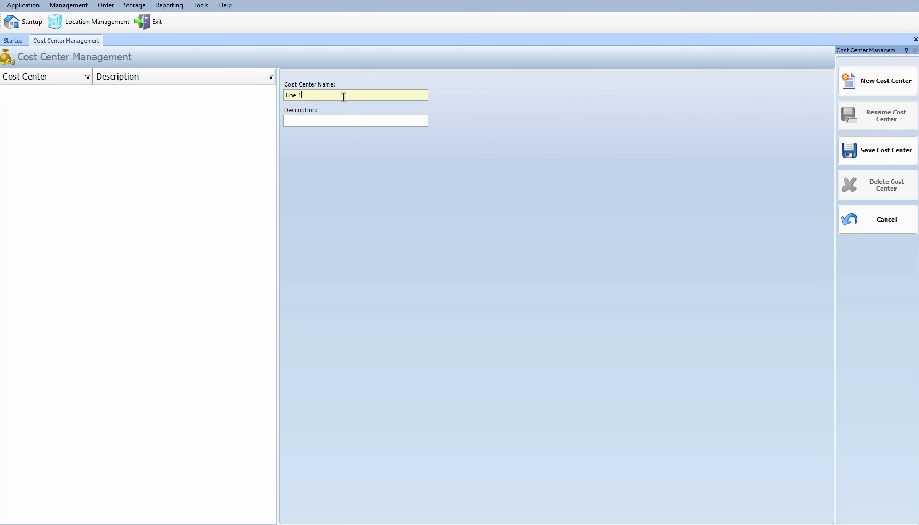
key("Return")
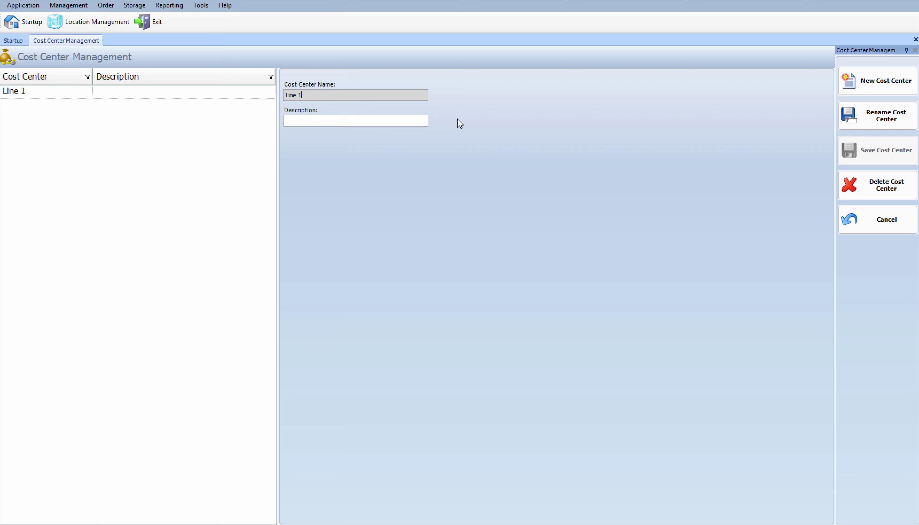
- Create another cost center named CC Sales
left_click(853, 70)
type("C")
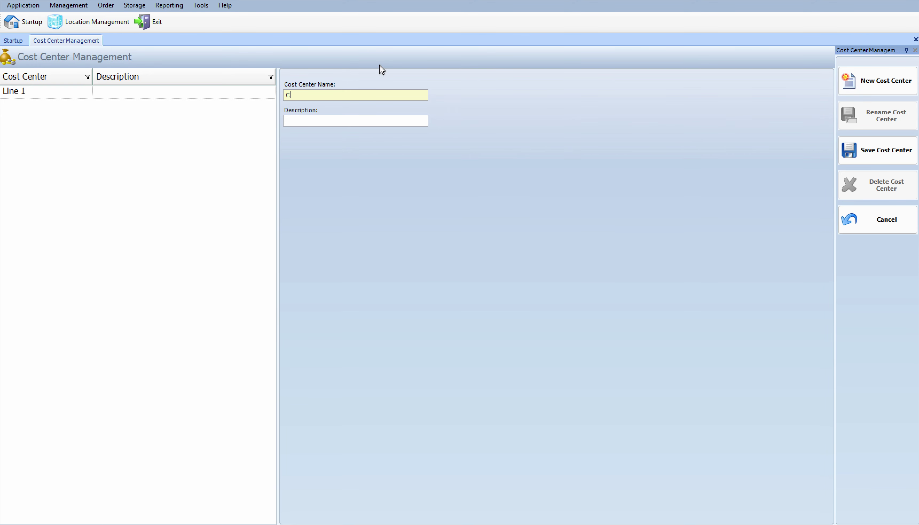
type("C Sales")
key("Return")
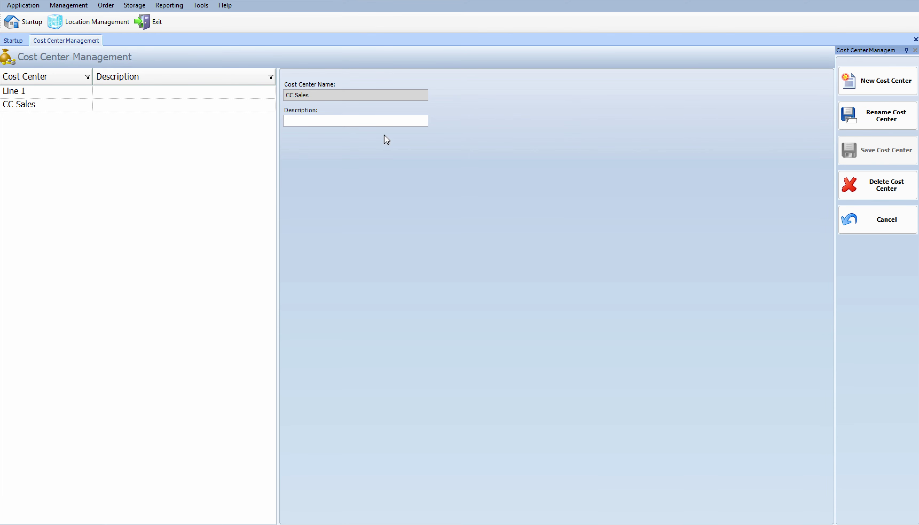
- Create a cost center named Support and close Cost Center Management
left_click(873, 79)
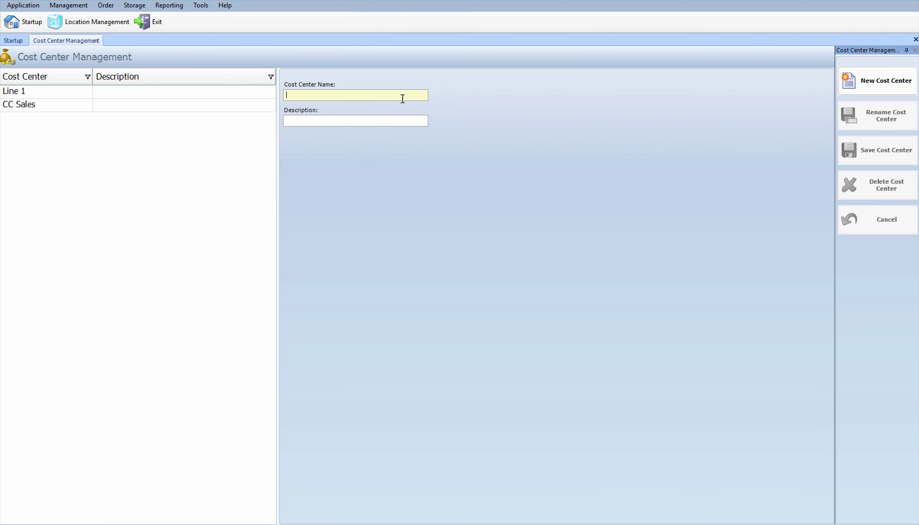
type("Support")
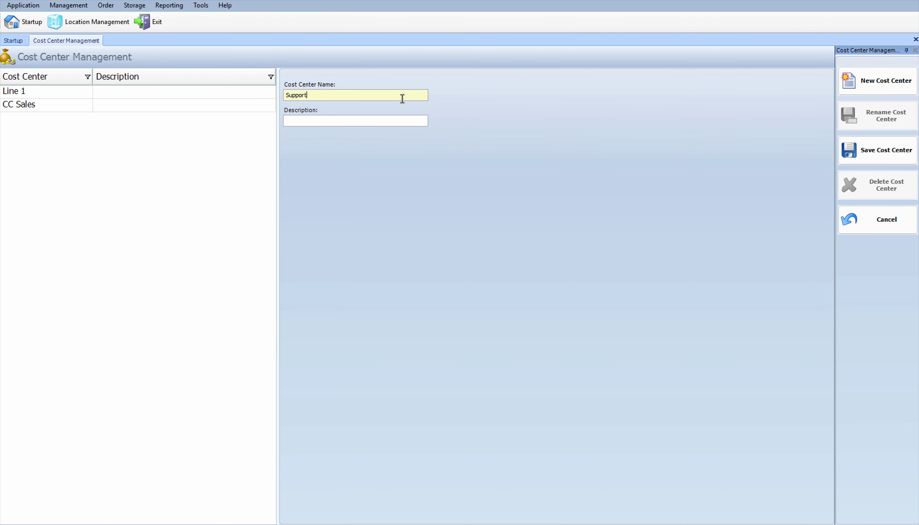
key("Return")
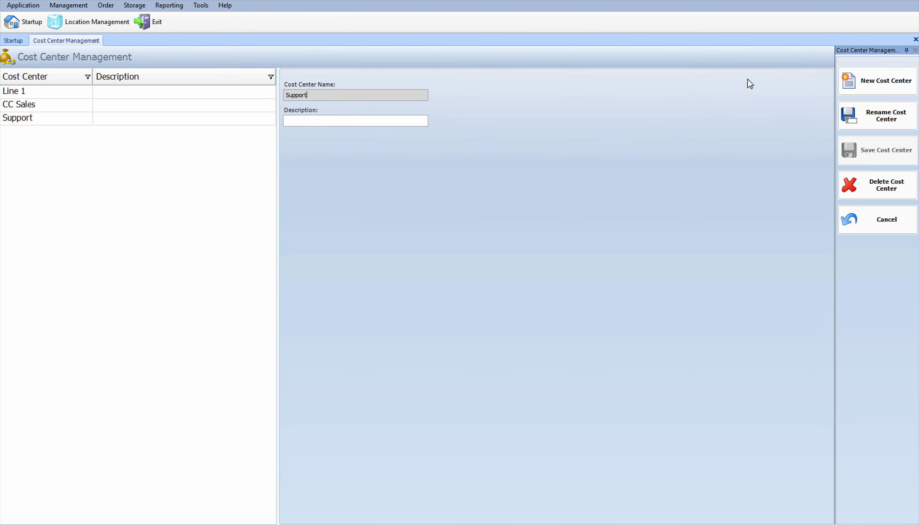
left_click(914, 39)
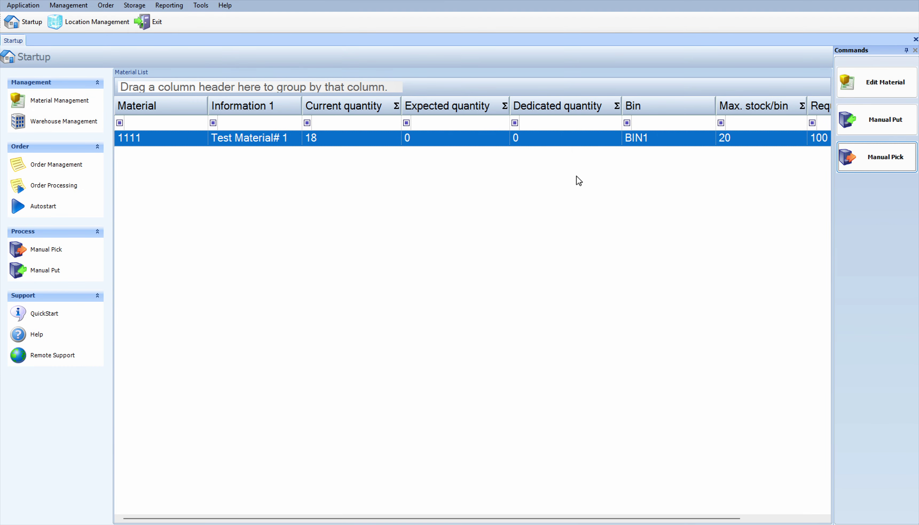
- Enter a manual pick of quantity 1 for material 1111, check its cost center choices and try the free-text entry ytyttr
left_click(887, 167)
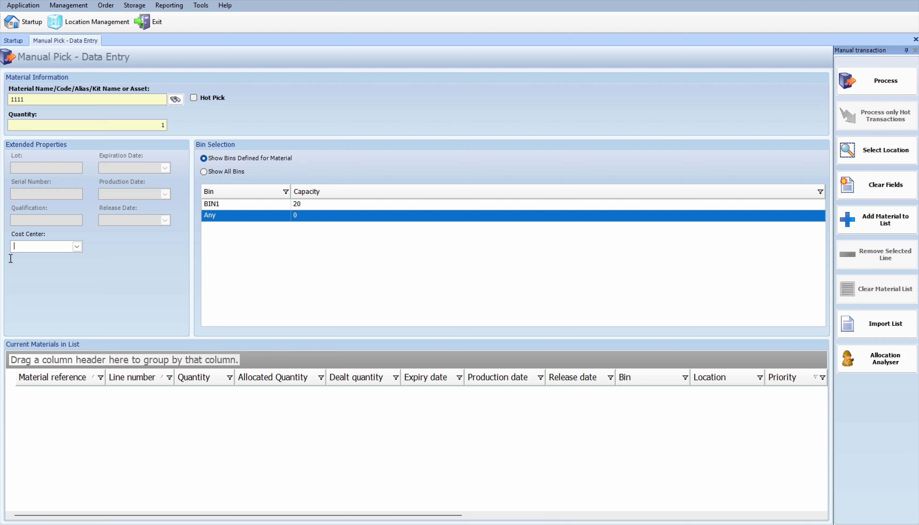
left_click(77, 247)
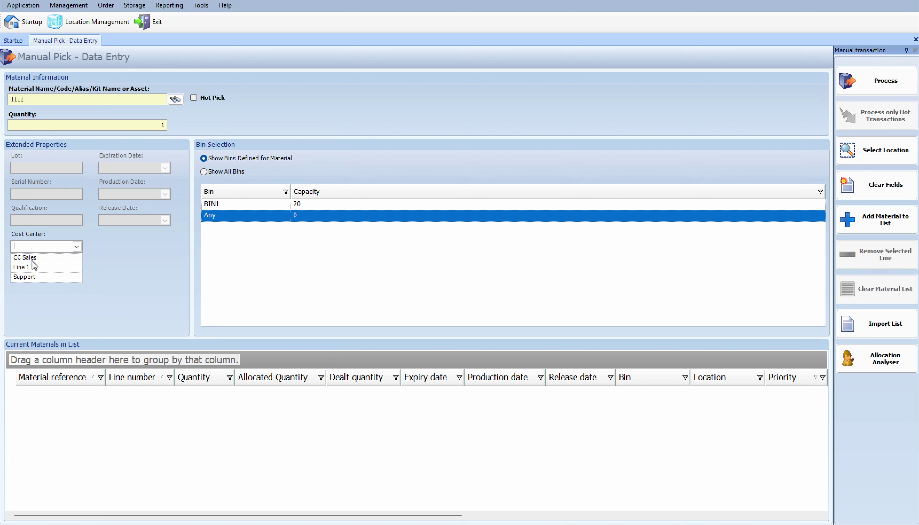
type("ytyttr")
key("Return")
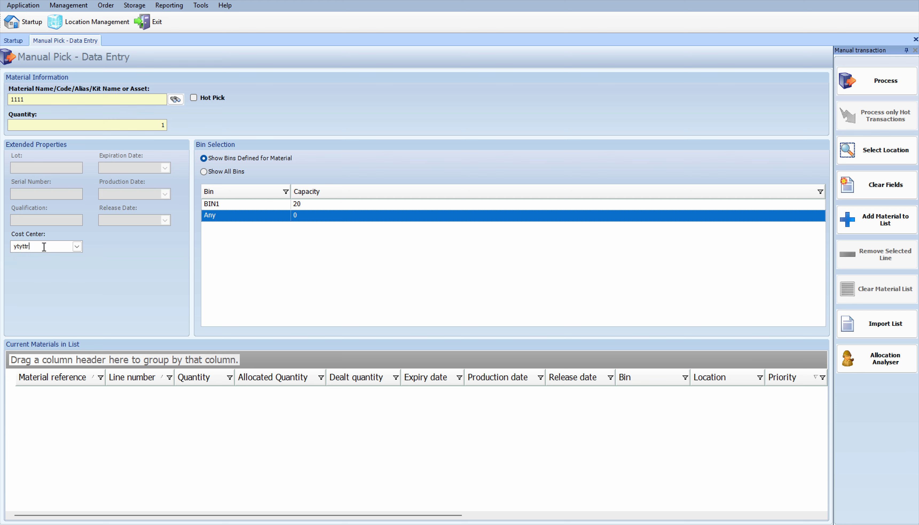
type("An")
left_click(77, 246)
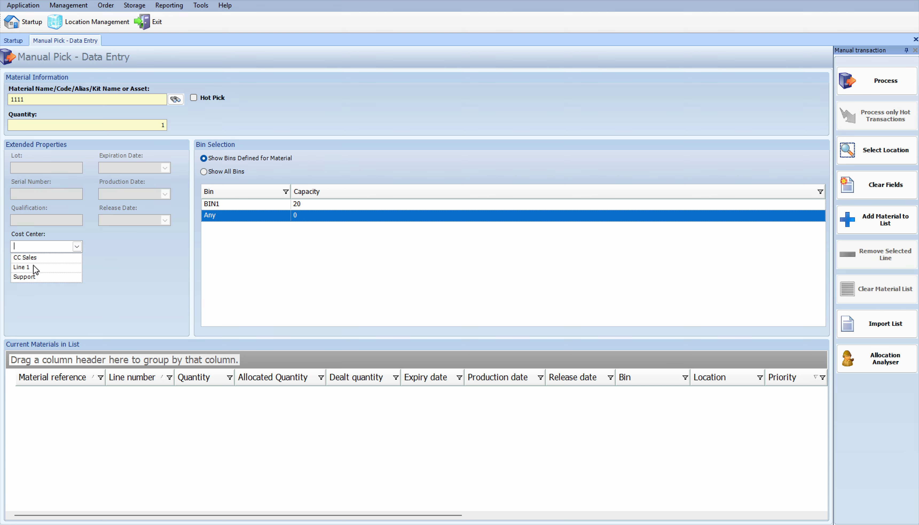
left_click(113, 264)
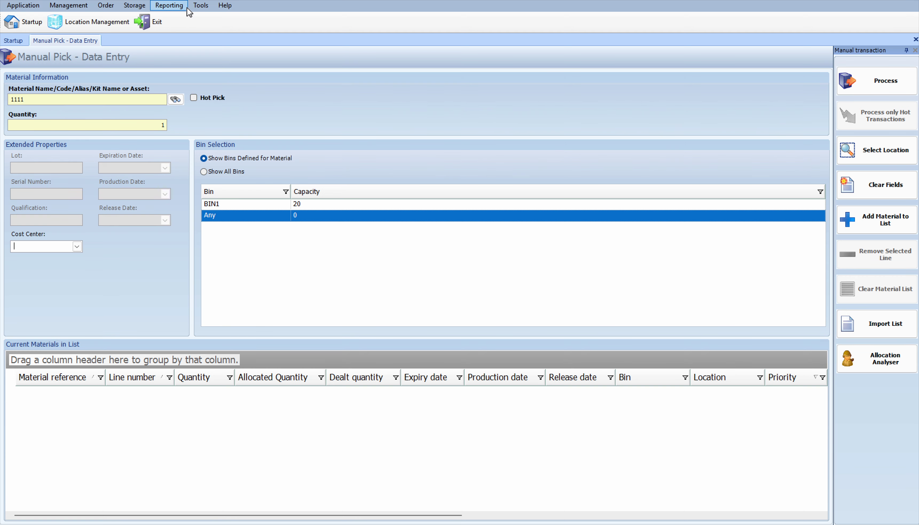
- Filter the system configuration for "cost center" and open the Cost Center Parameters group
left_click(200, 5)
left_click(216, 18)
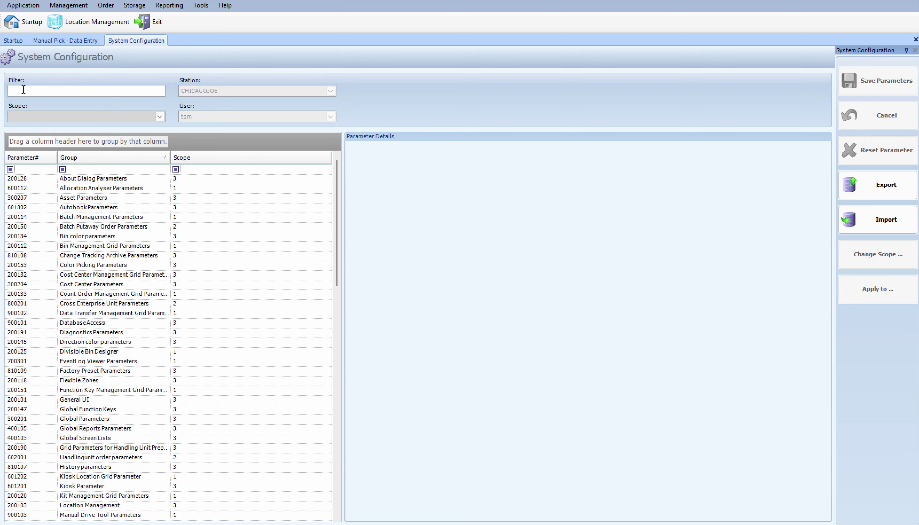
type("cost")
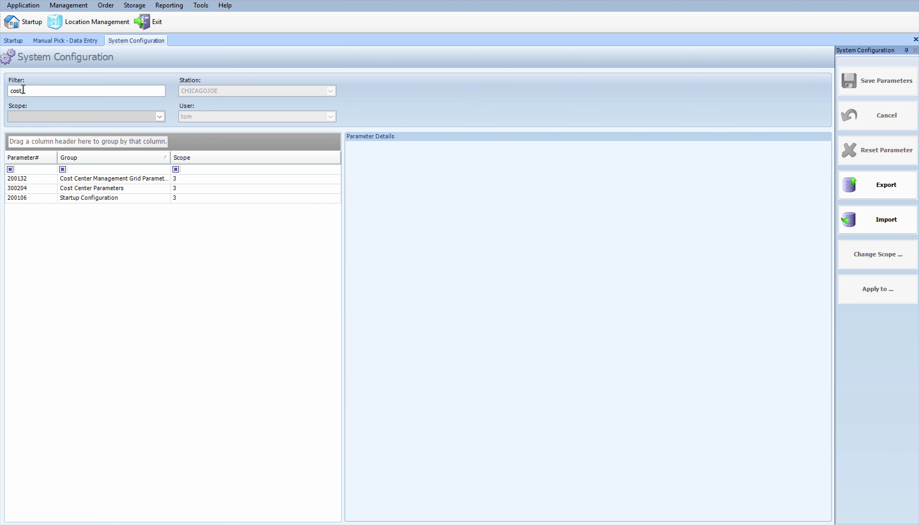
type(" center")
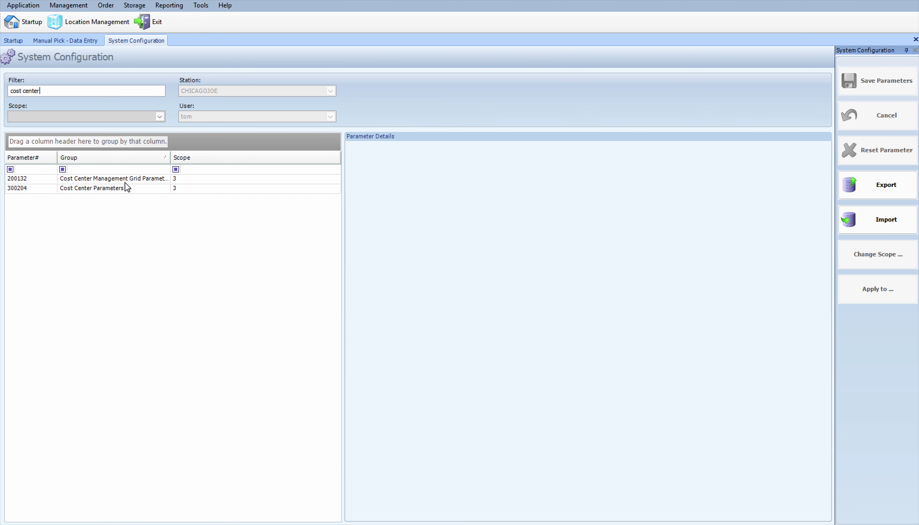
left_click(126, 188)
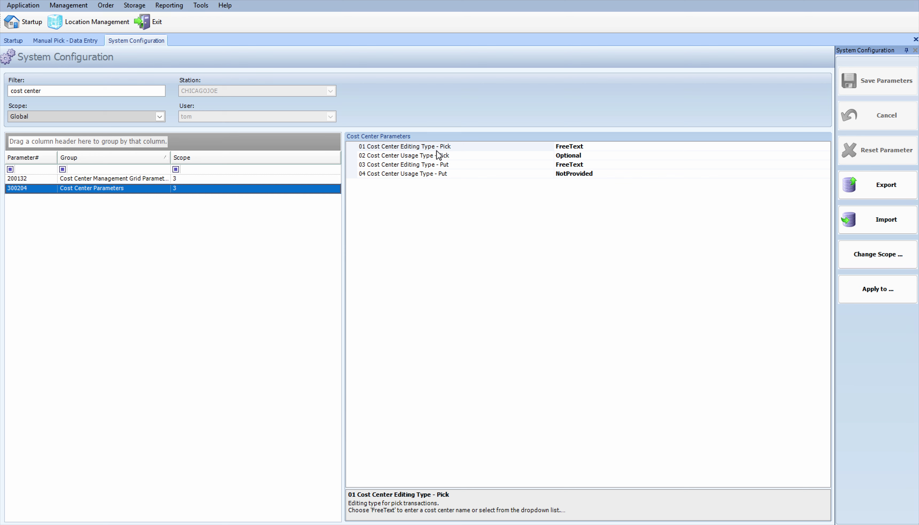
- Set the cost center editing type for picks to Choice and the usage type for picks to Compulsory
left_click(630, 148)
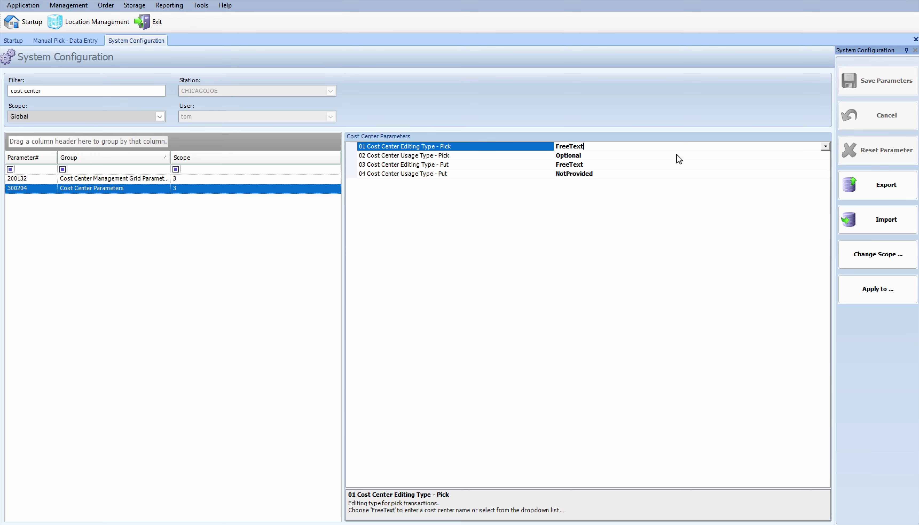
left_click(825, 147)
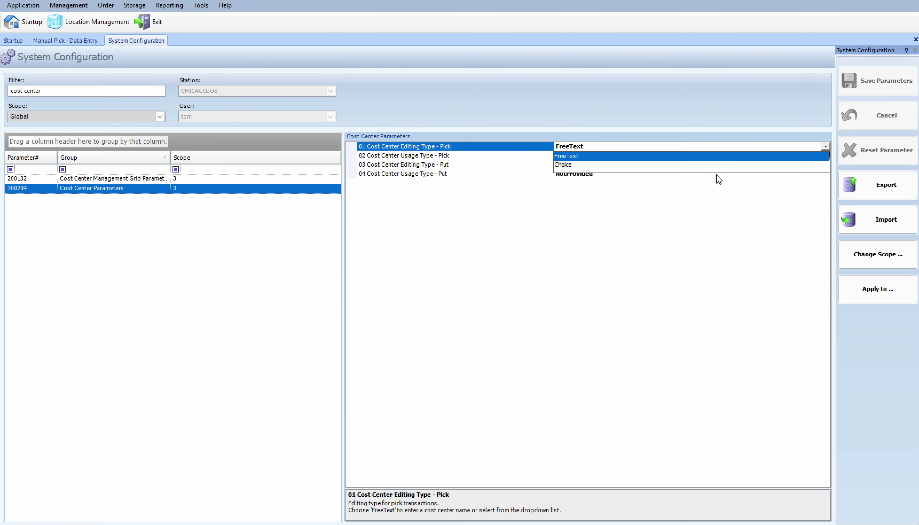
left_click(564, 165)
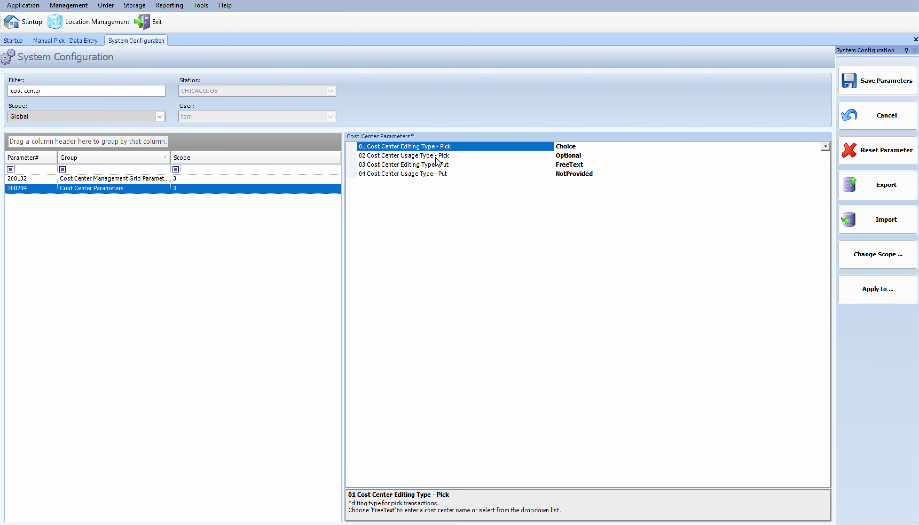
left_click(570, 157)
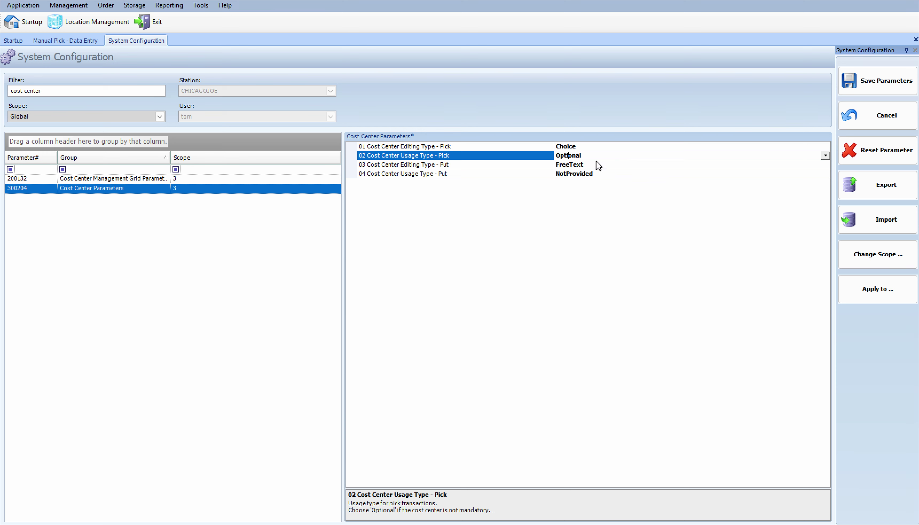
left_click(824, 155)
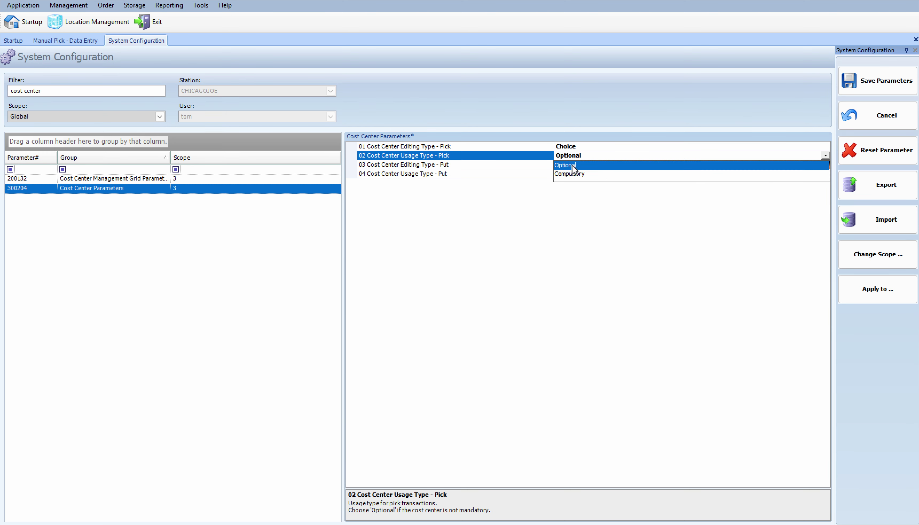
left_click(580, 177)
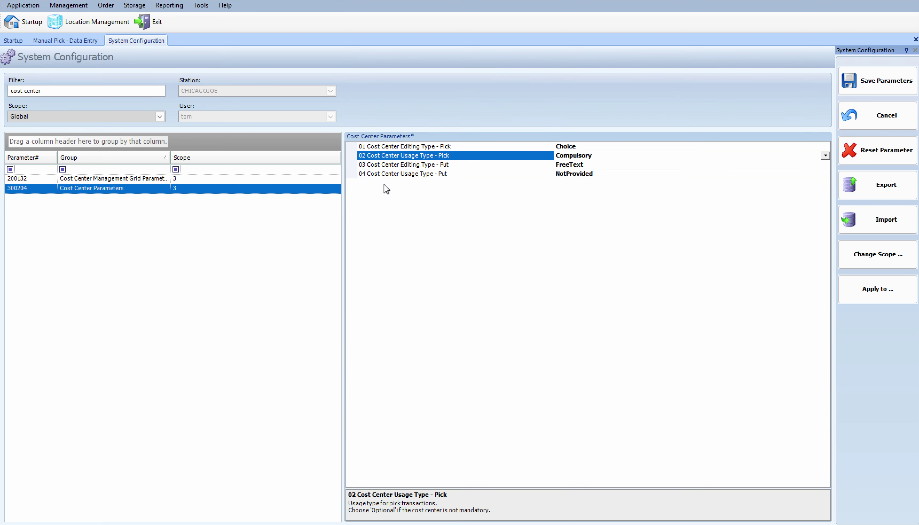
- Review the cost center editing type and the available usage types for put transactions without changing them
left_click(453, 166)
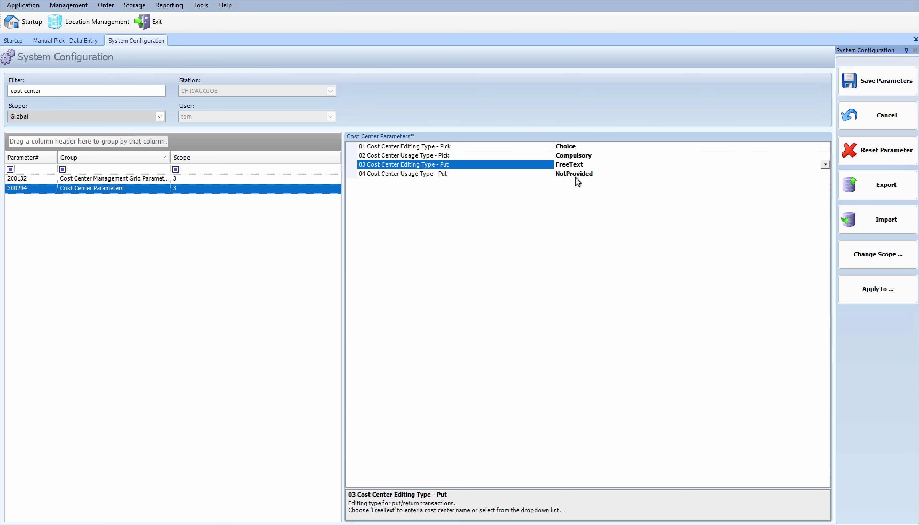
left_click(625, 175)
left_click(825, 174)
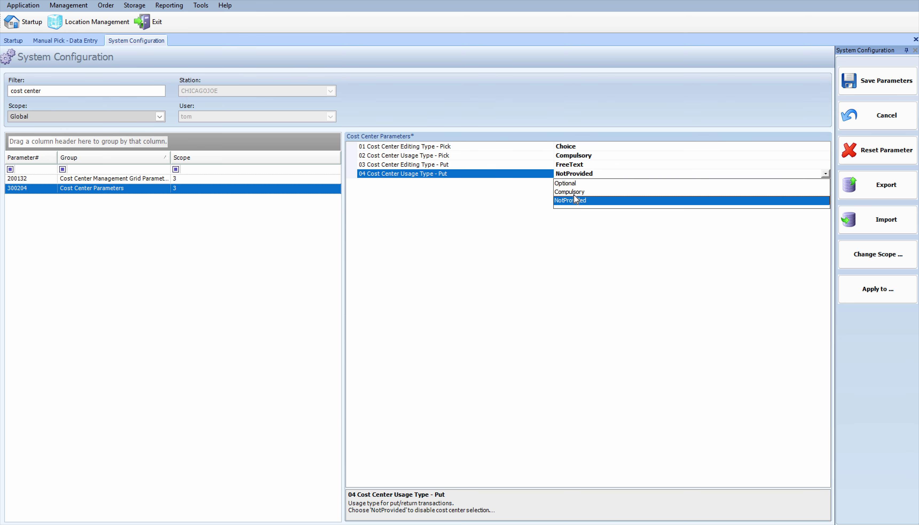
left_click(513, 195)
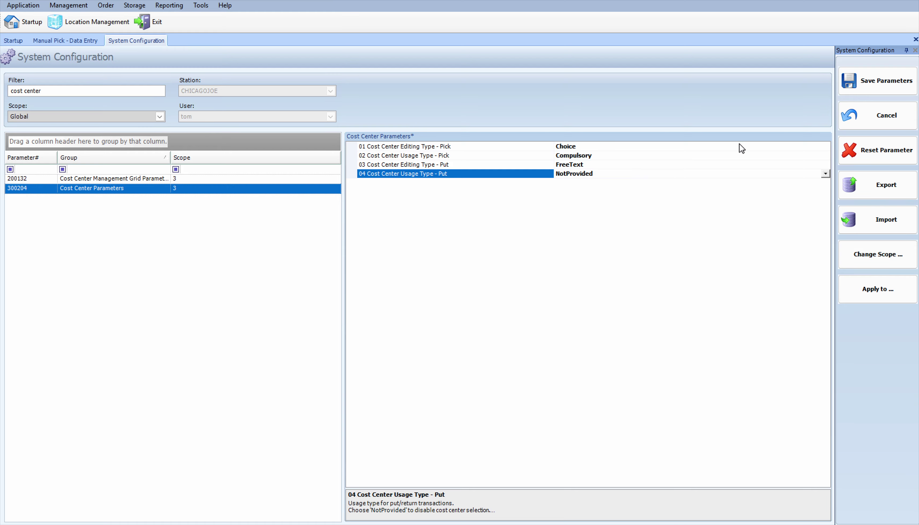
- Save the cost center parameters and exit the application to restart it
left_click(866, 94)
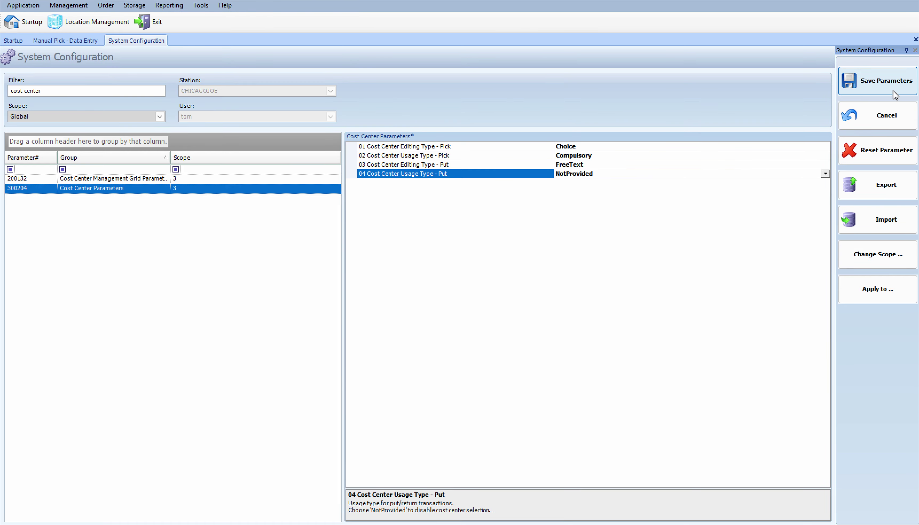
left_click(156, 25)
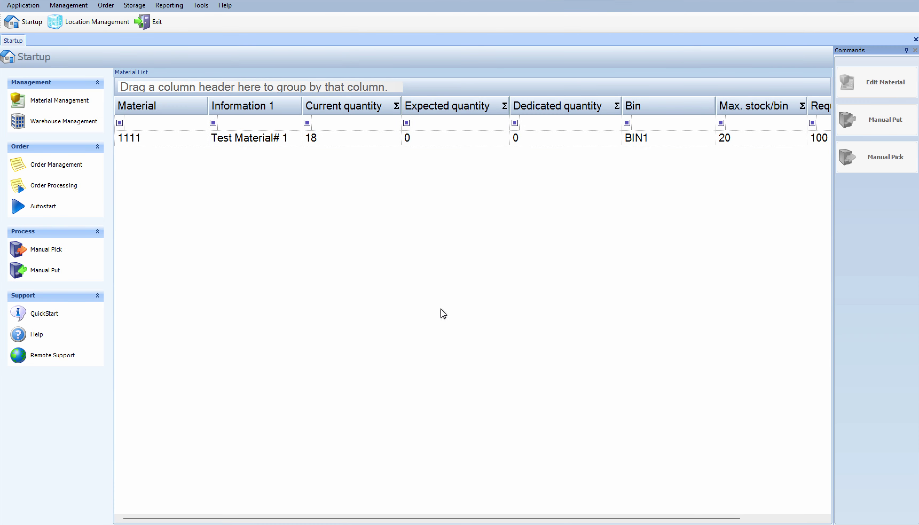
- Start a manual pick for material 1111 from the material list and enter a quantity of 1
left_click(275, 143)
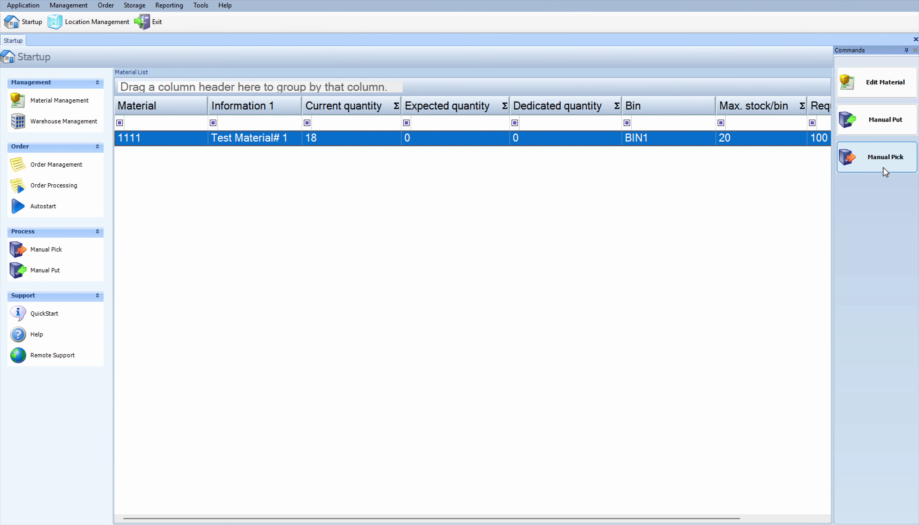
left_click(869, 168)
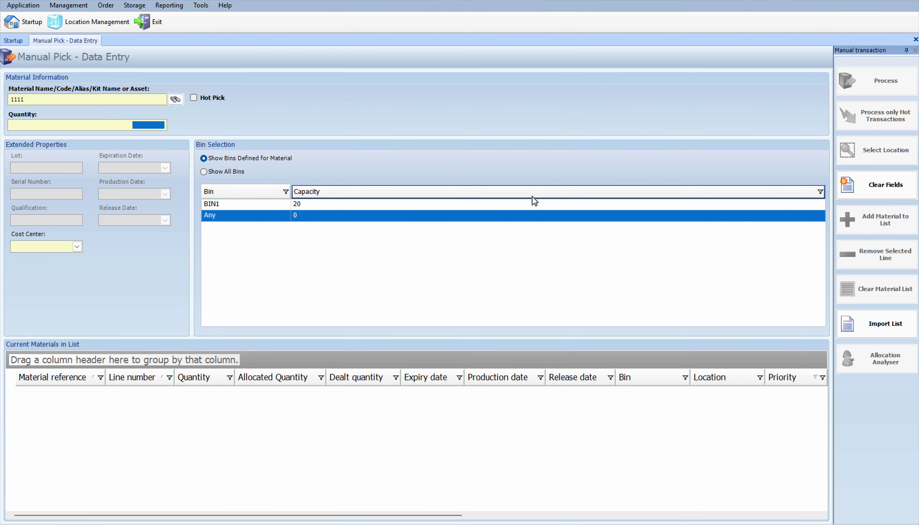
type("1")
key("Tab")
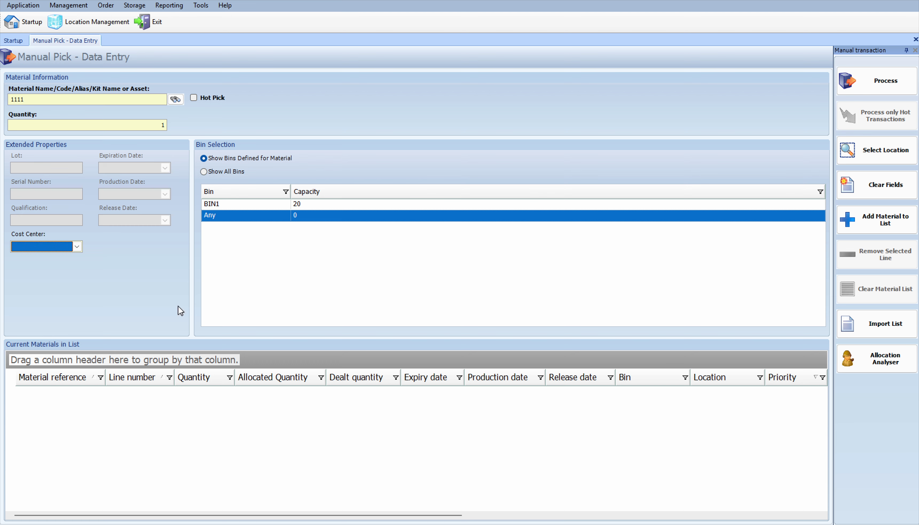
- Choose Support as the cost center for the manual pick from the predefined cost centers
left_click(76, 246)
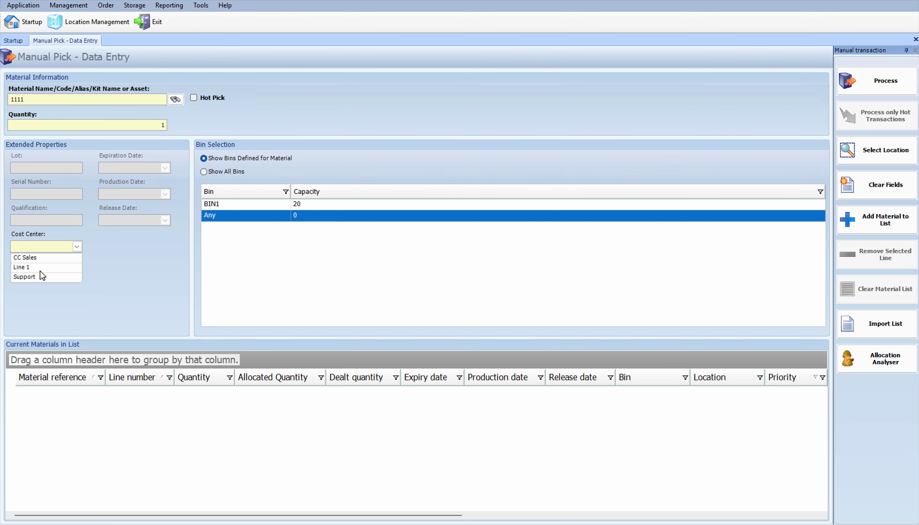
left_click(44, 244)
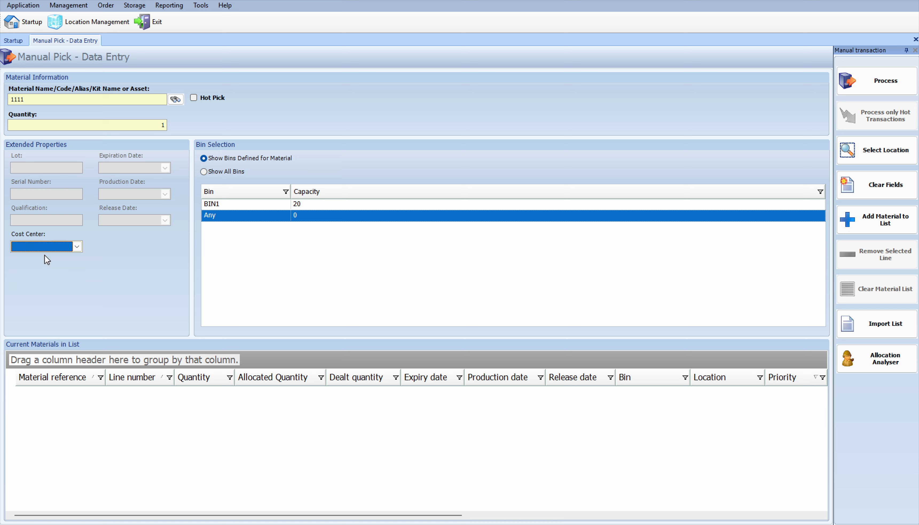
left_click(44, 246)
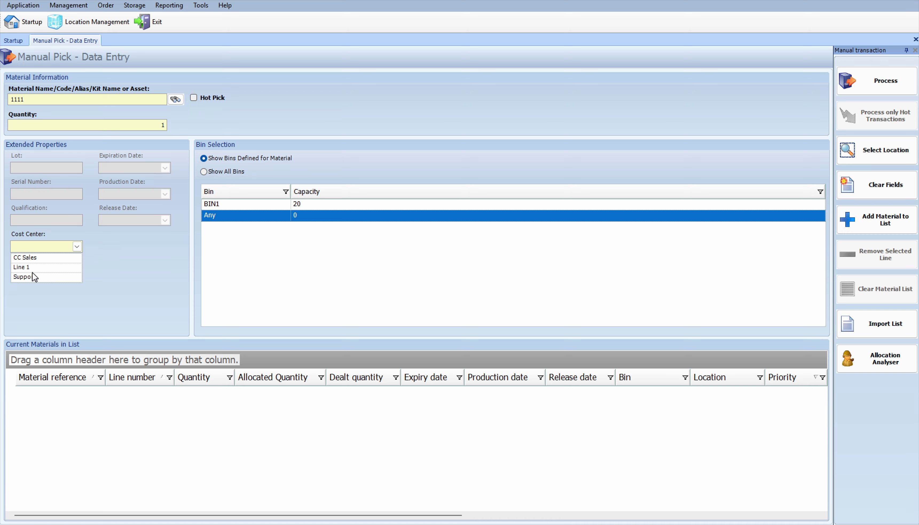
left_click(31, 279)
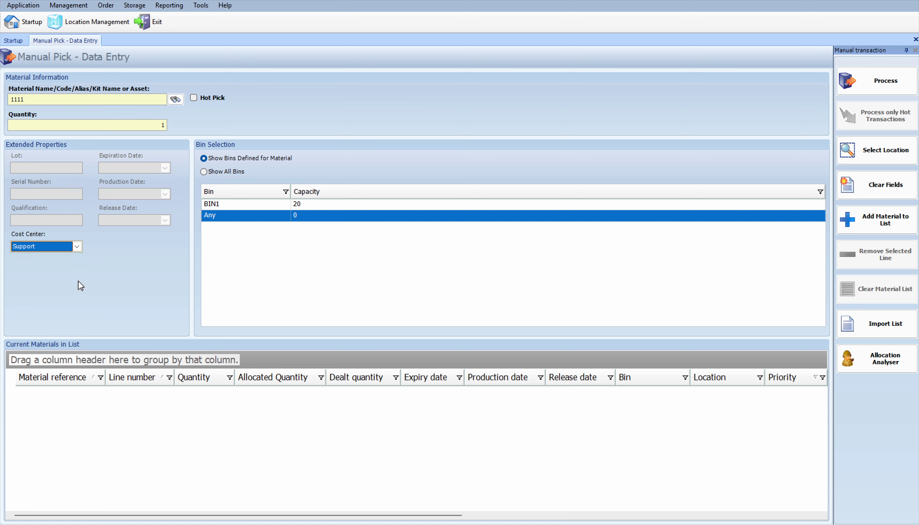
- Add the pick line to the material list, then process it and confirm the pick task
key("Return")
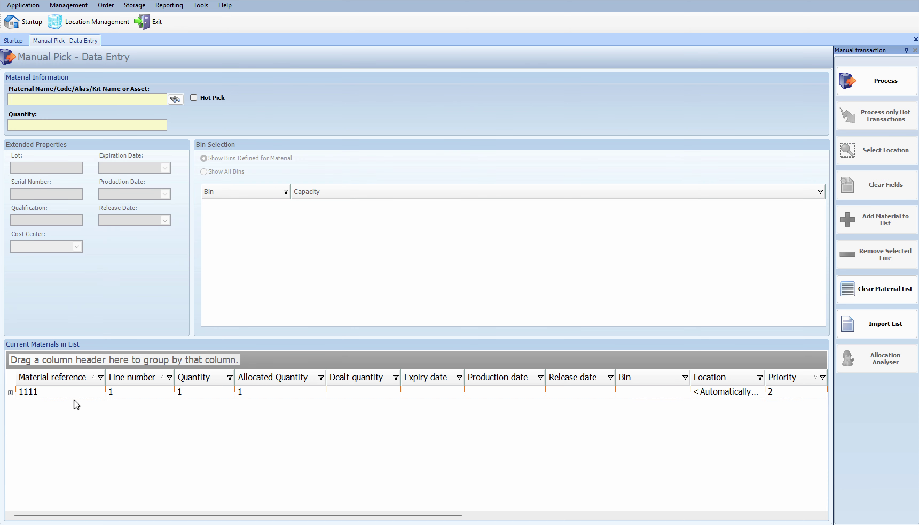
left_click(880, 87)
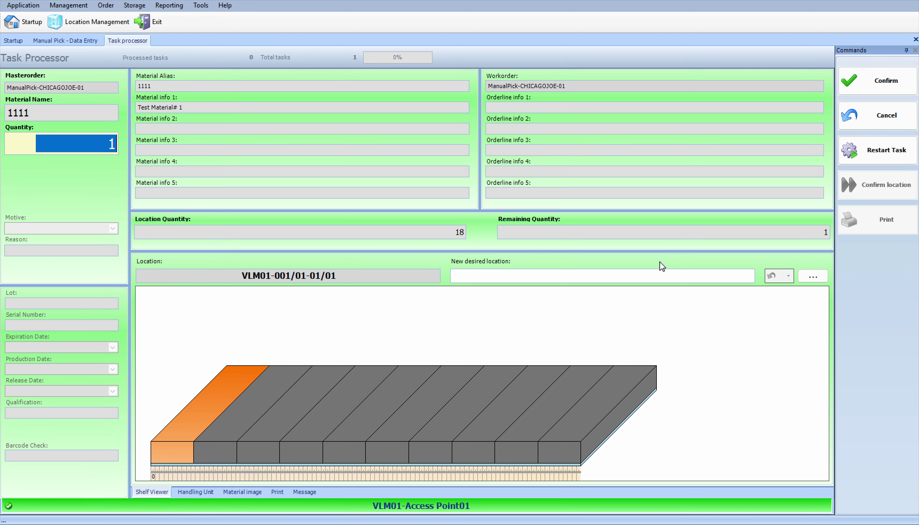
left_click(888, 80)
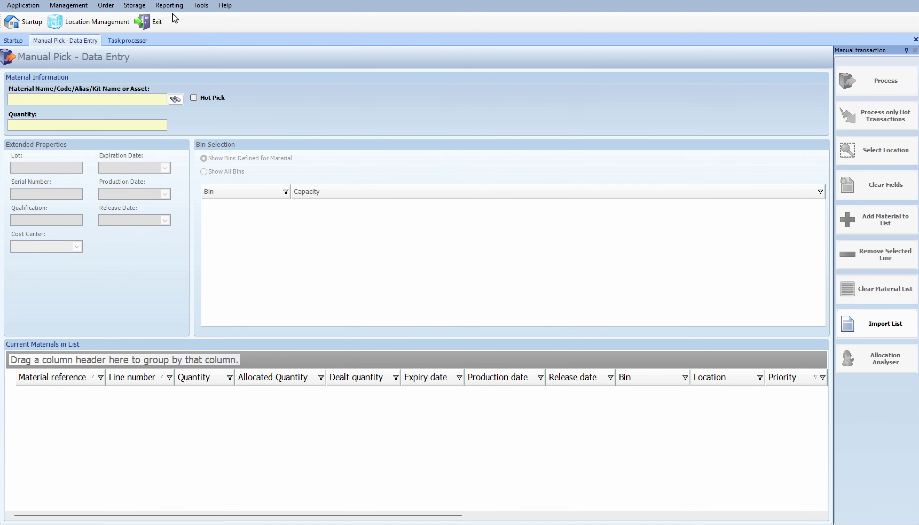
- Open the History List and check the cost center recorded for the latest manual pick
left_click(169, 5)
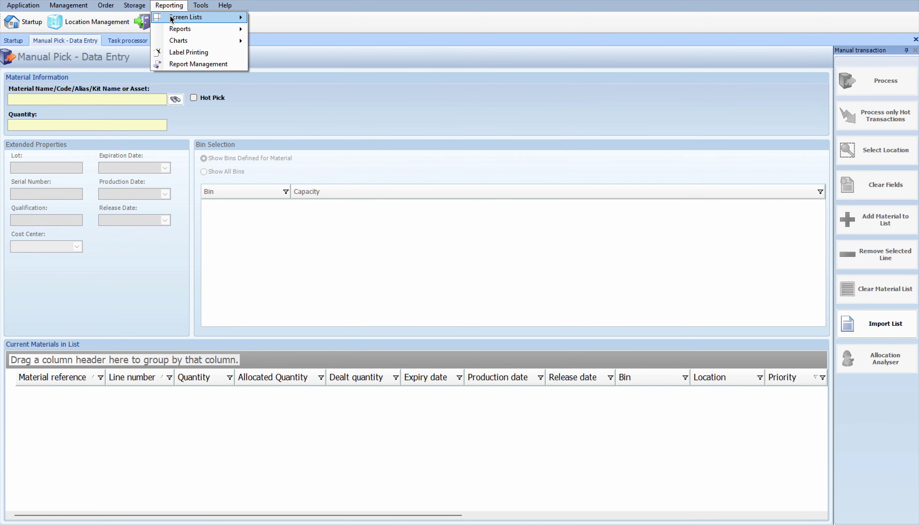
mouse_move(171, 19)
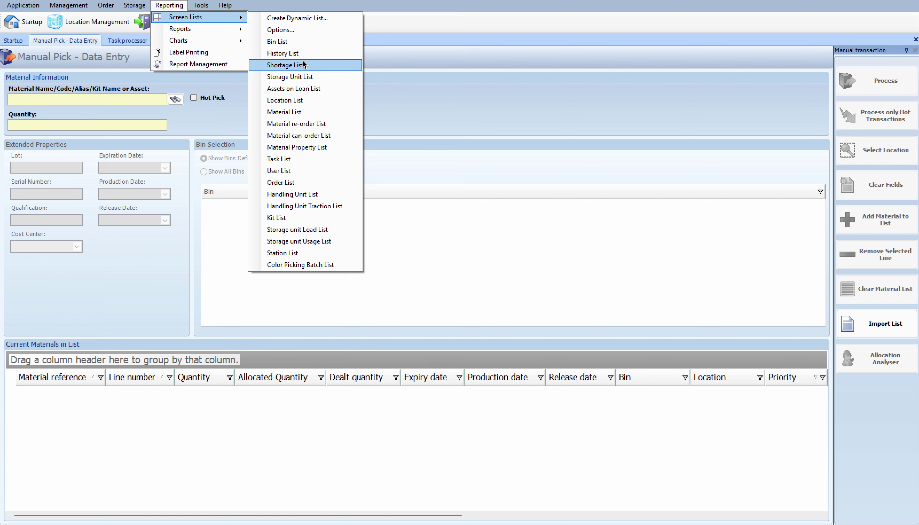
left_click(282, 53)
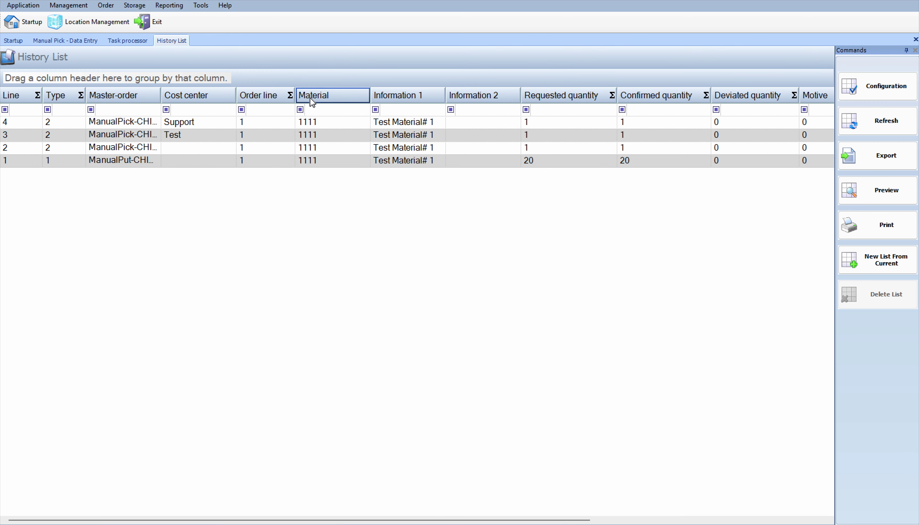
left_click(182, 125)
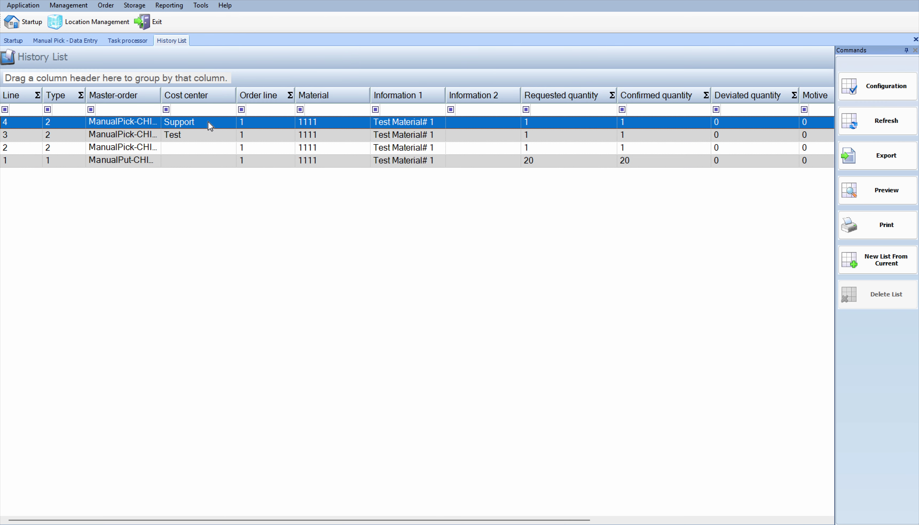